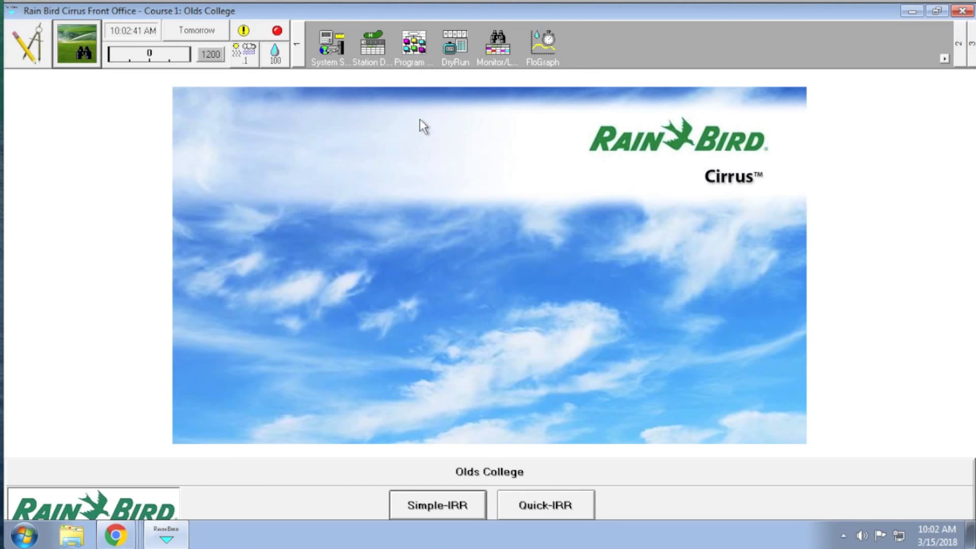
Open the program details and add a new irrigation program named Front 9 Greens.
left_click(415, 51)
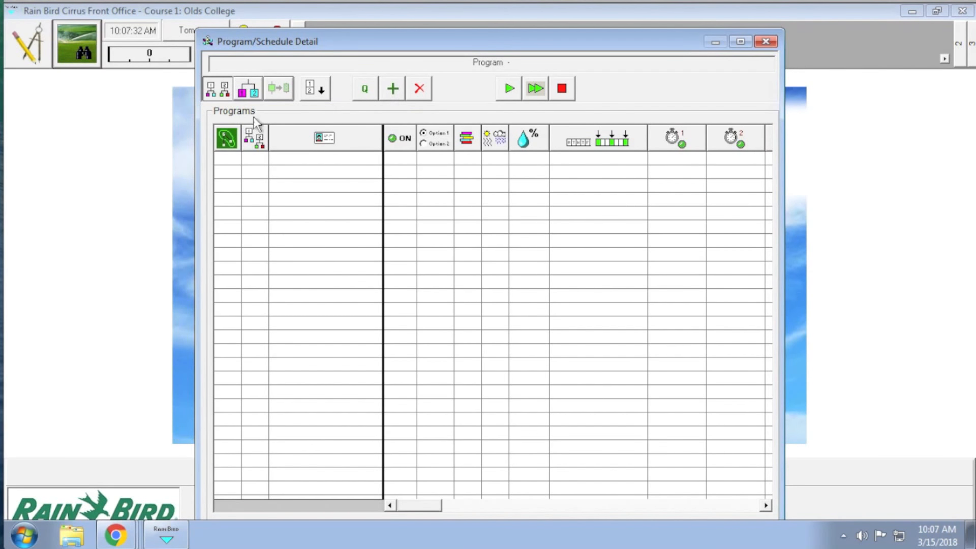
left_click(384, 93)
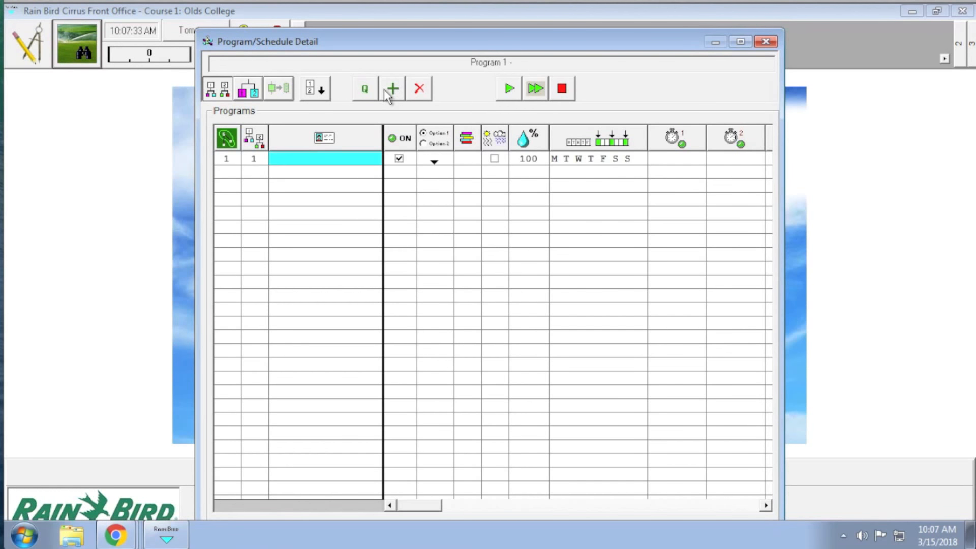
left_click(348, 157)
type("Fro")
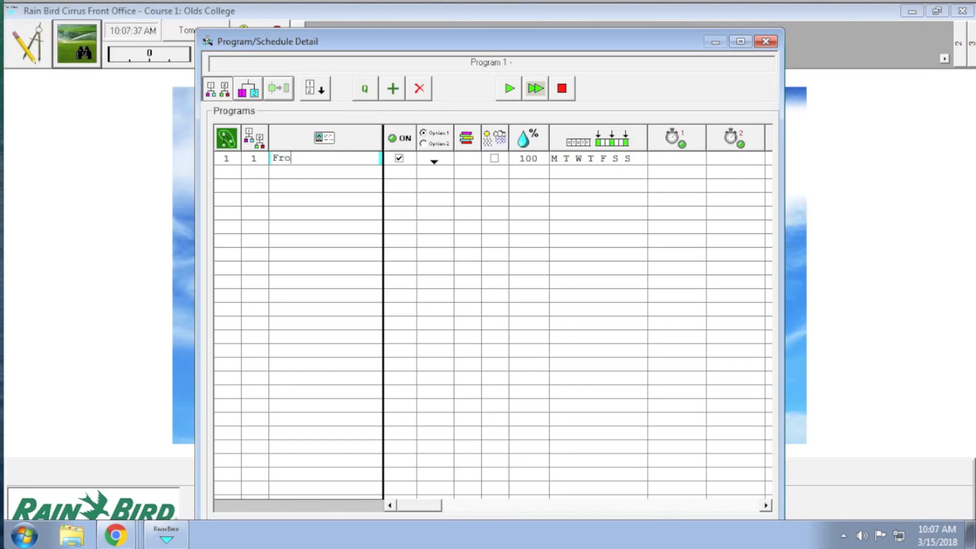
type("nt 9 Greens")
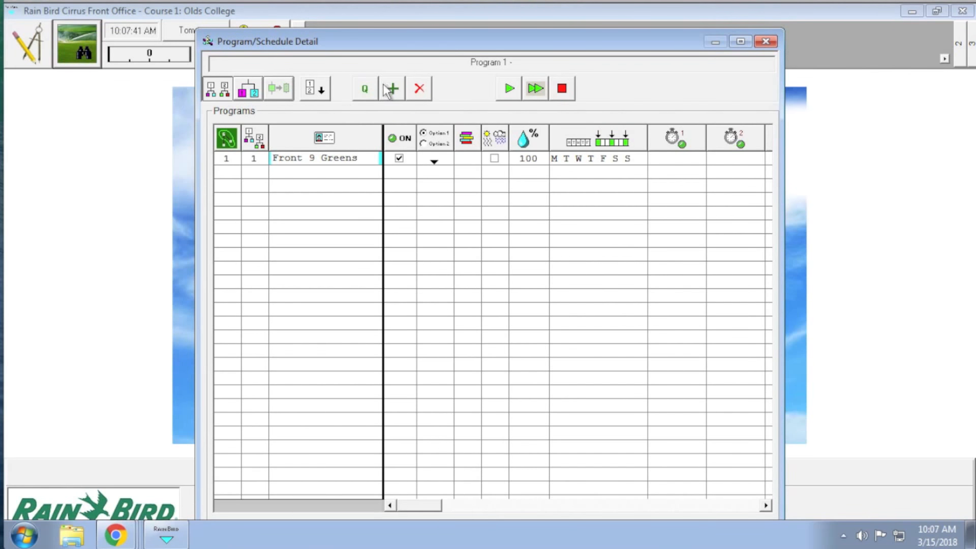
Add two schedules to the Front 9 Greens program and name them 1 Green and 2 Green.
left_click(254, 89)
left_click(392, 97)
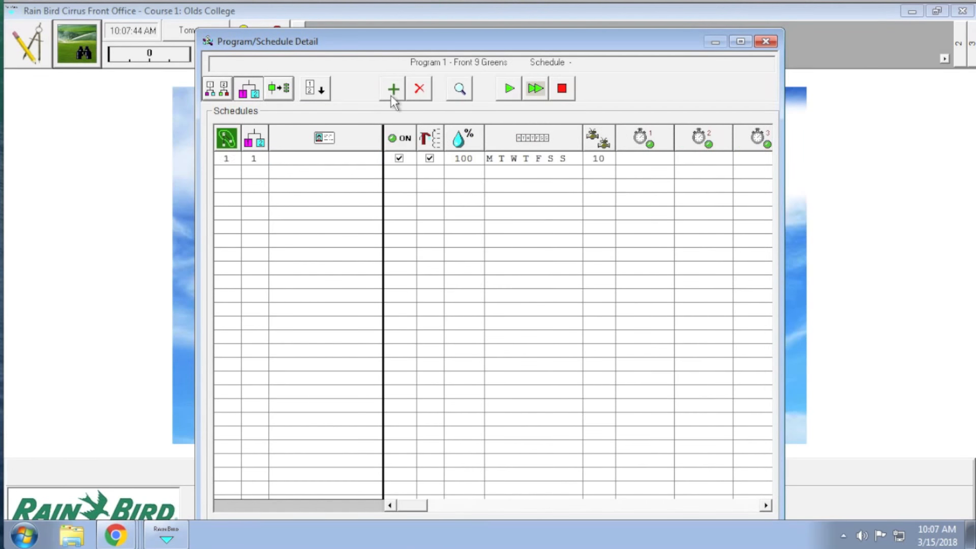
left_click(341, 157)
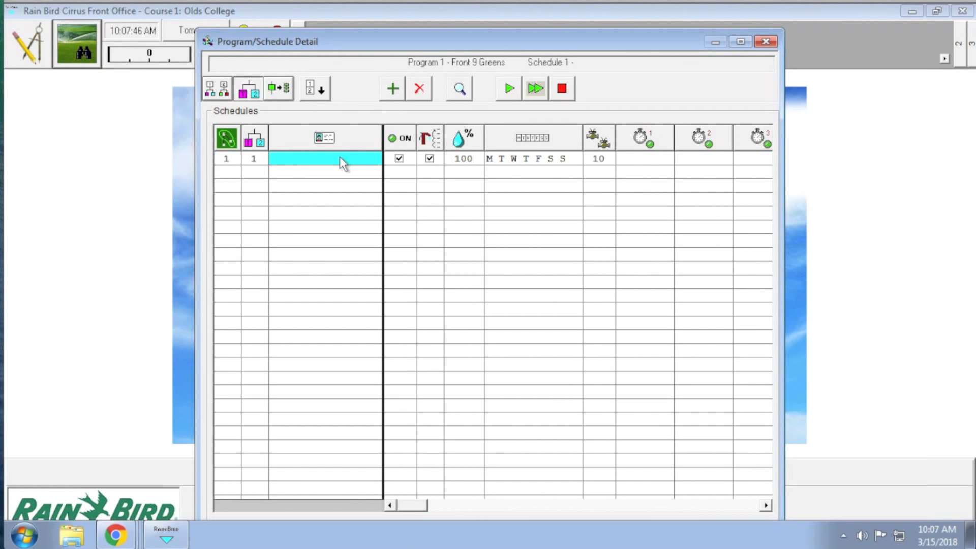
type("1")
left_click(403, 88)
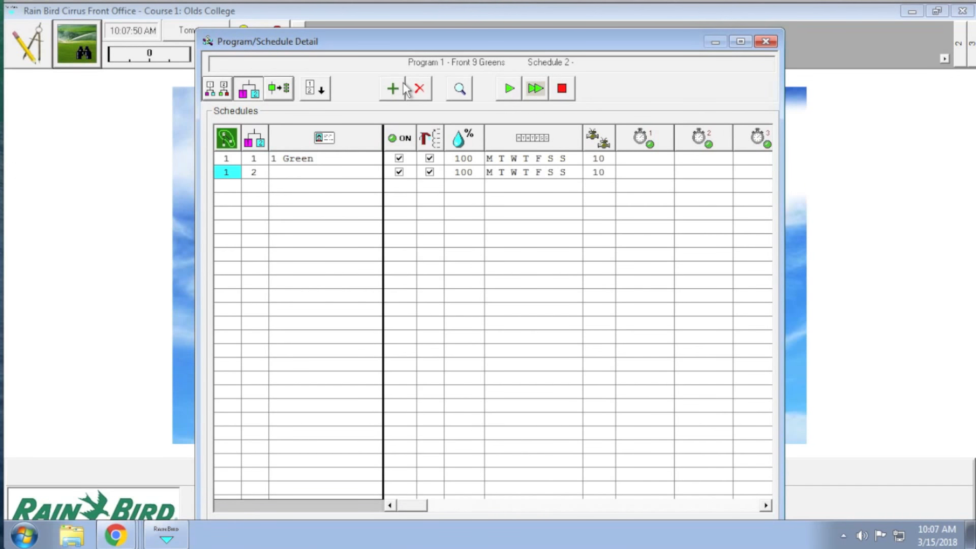
left_click(335, 173)
type("2 Green")
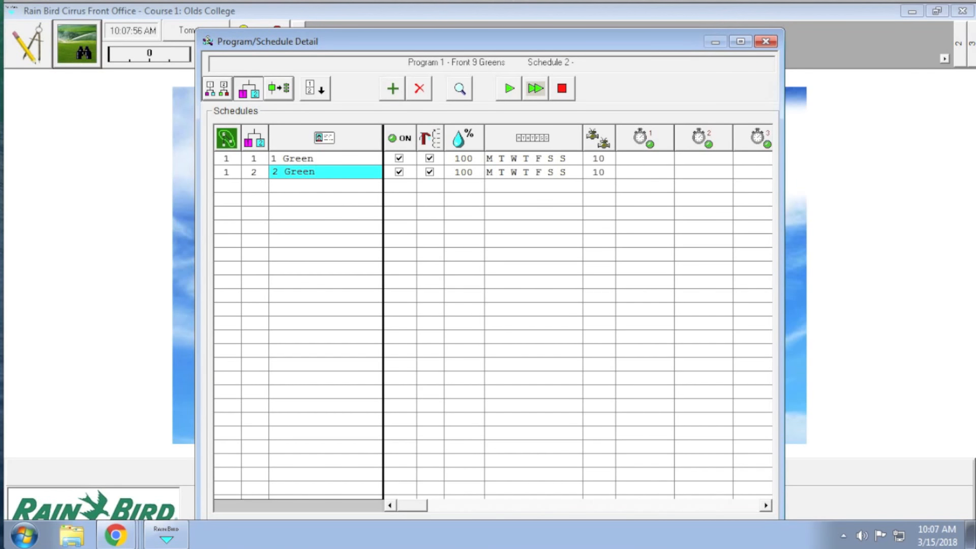
Add three more schedules to the program, named 3 Green, 4 Green and 5 Green.
left_click(392, 90)
left_click(317, 187)
type("3 Green")
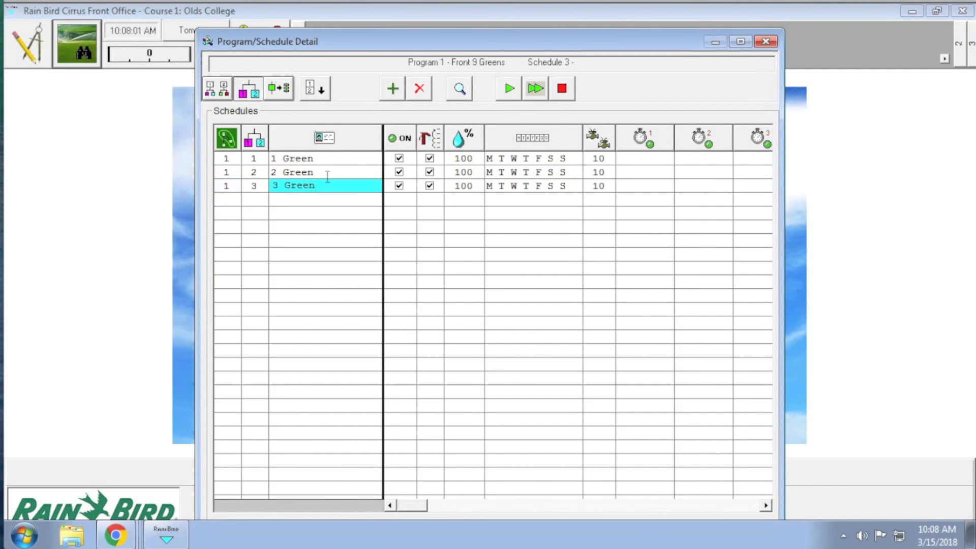
left_click(300, 201)
type("4 Green")
left_click(309, 216)
type("5 Green")
Add four more schedules to the program, named 6 Green, 7 Green, 8 Green and 9 Green.
left_click(392, 89)
left_click(323, 228)
type("6 Green")
left_click(392, 90)
type("7 Green")
left_click(393, 90)
left_click(306, 254)
type("8 Green")
left_click(393, 90)
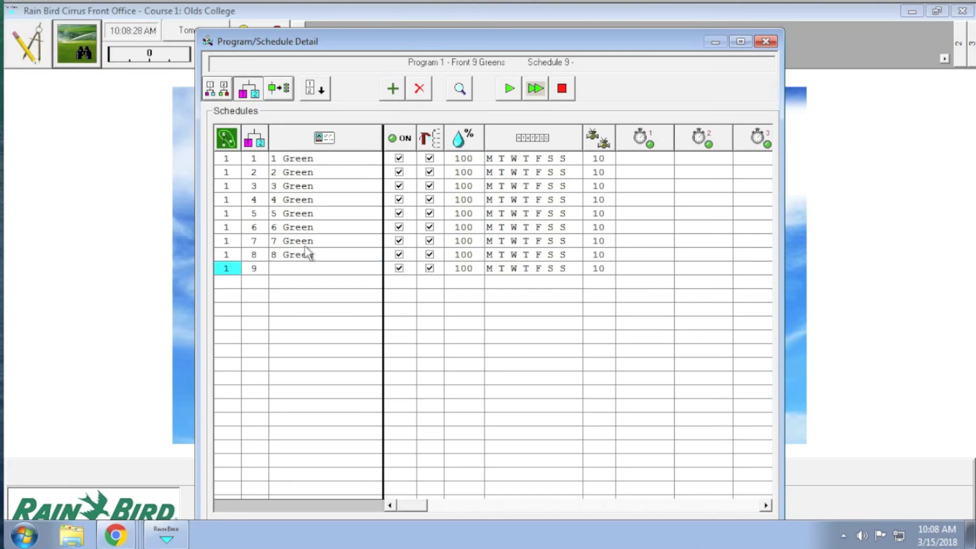
left_click(308, 268)
type("9 Green")
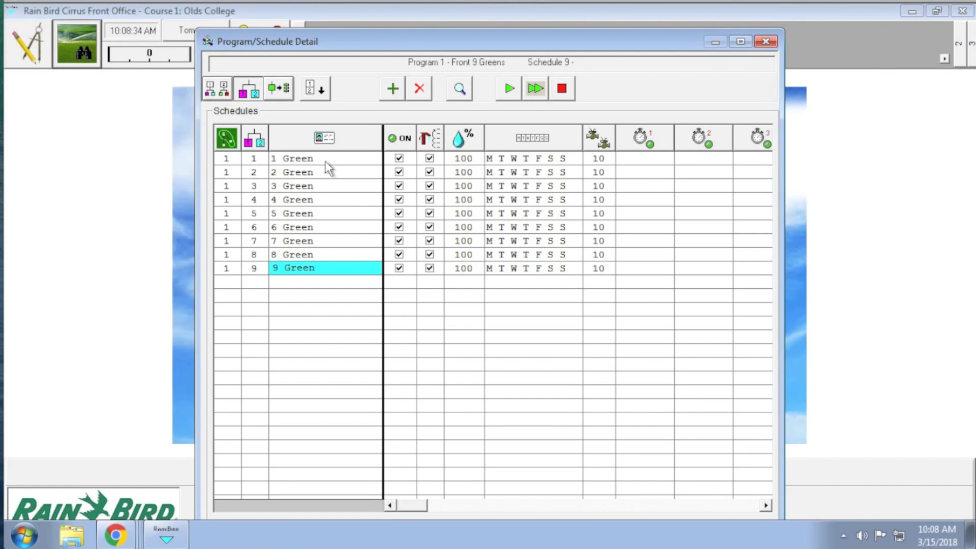
Open the 1 Green schedule's sequences and enter 1G1 as the area in its area sequence.
left_click(315, 89)
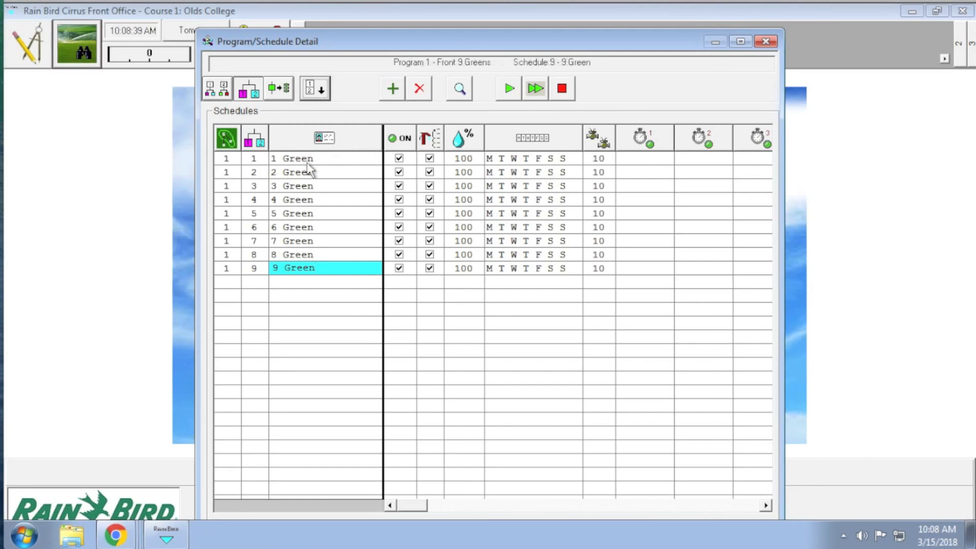
left_click(307, 161)
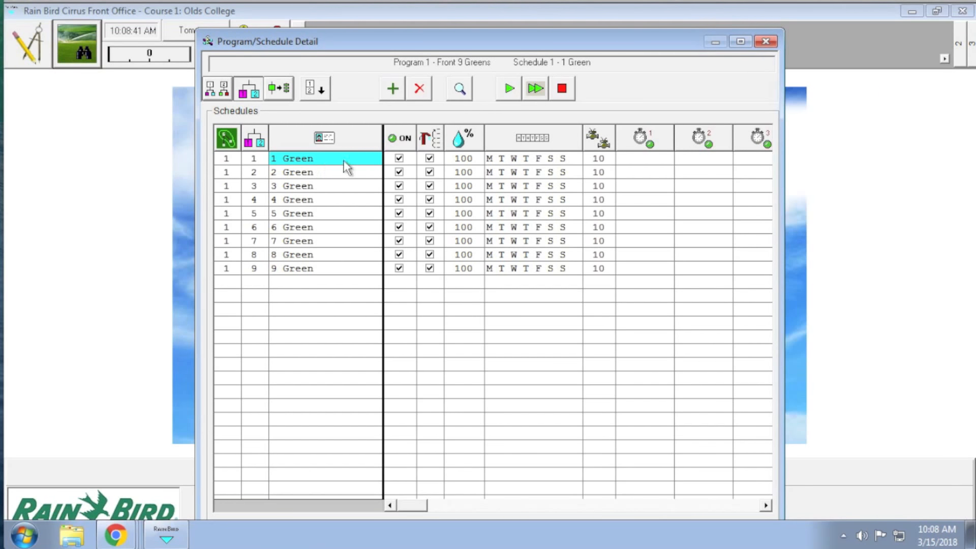
left_click(285, 90)
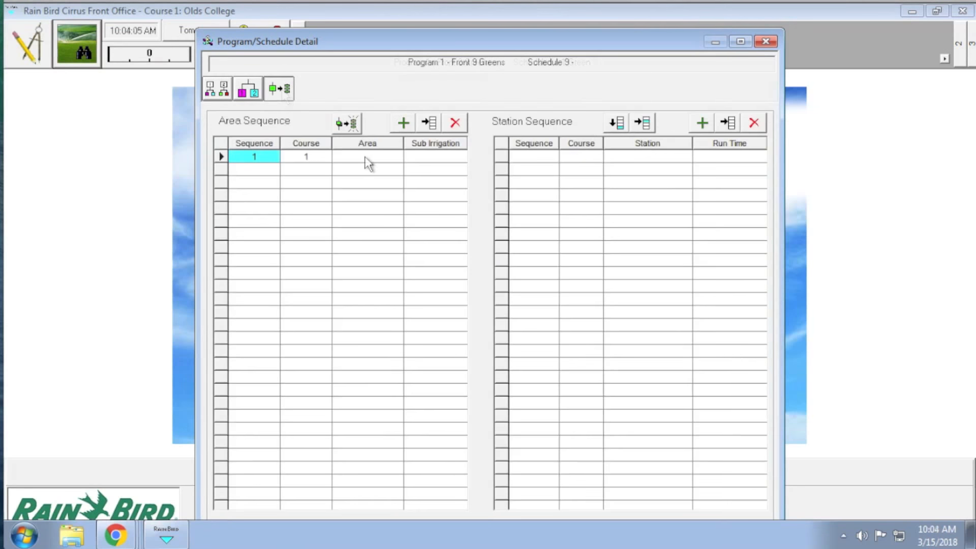
left_click(365, 156)
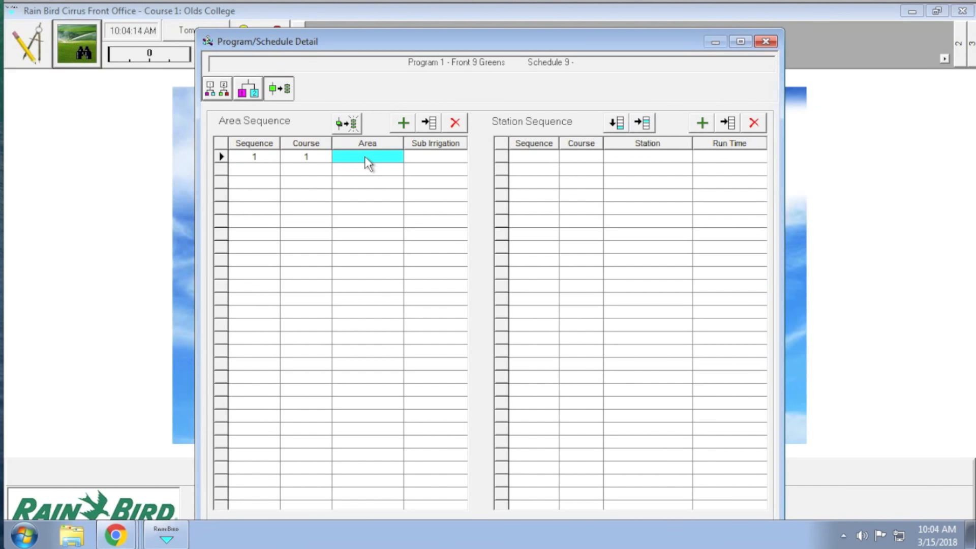
type("1G1")
key("Tab")
Enter stations 1G1 and 1G2 as the first two entries of the station sequence.
left_click(628, 161)
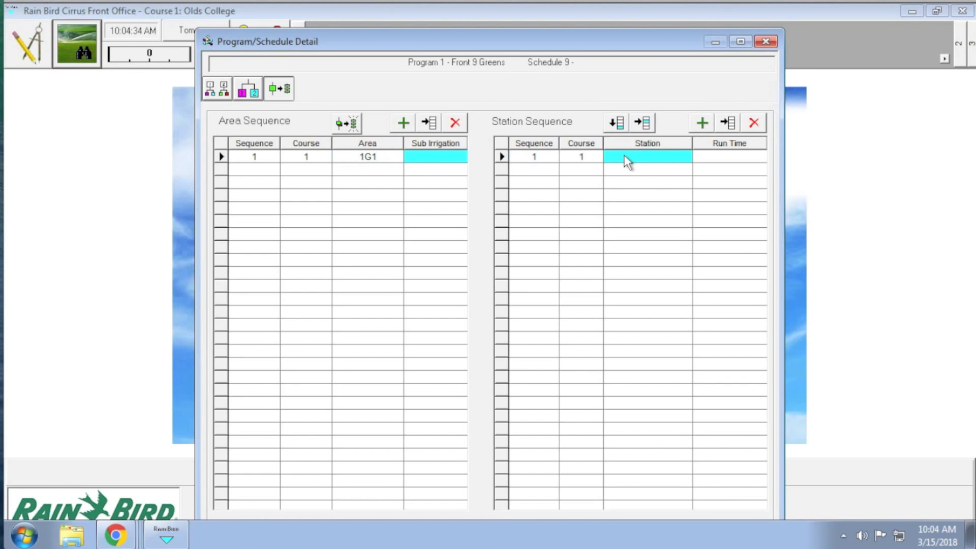
type("1G1")
key("Tab")
key("Tab")
left_click(656, 170)
type("1G2")
Enter station 1G3 as the third entry of the station sequence and fill in a fourth 1G station.
key("Tab")
key("Tab")
left_click(647, 183)
type("1G3")
key("Tab")
key("Tab")
left_click(647, 196)
type("1G")
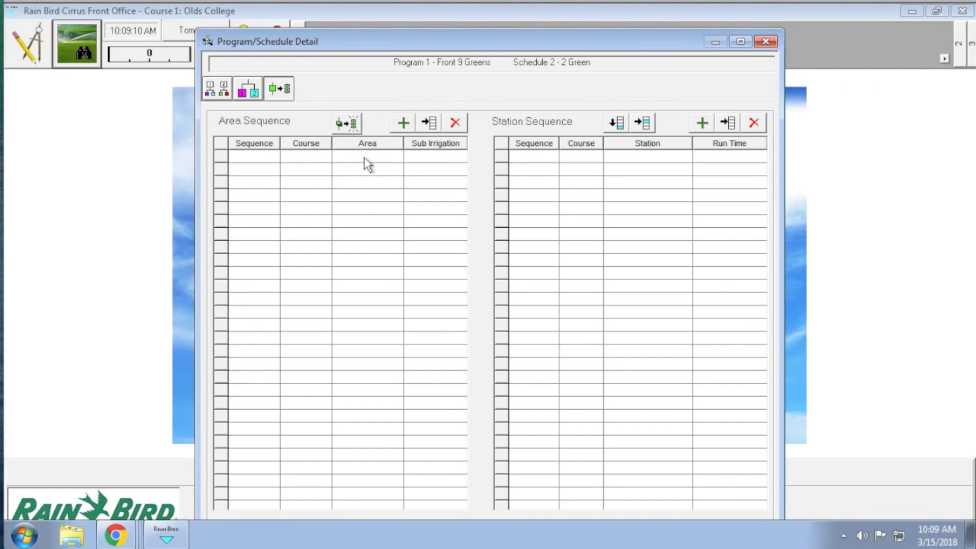
Add area 2G to the 2 Green schedule's area sequence and rebuild its station sequence from that area.
left_click(407, 126)
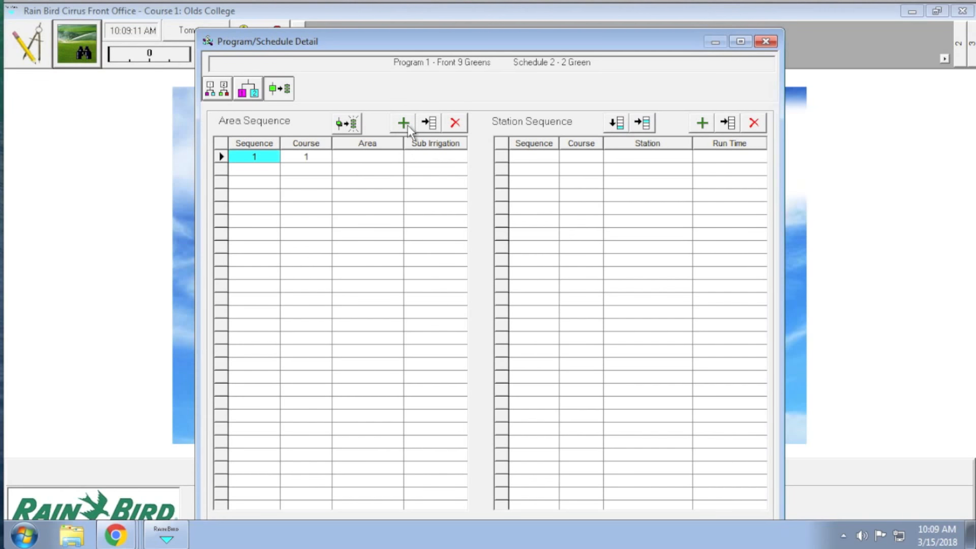
left_click(365, 157)
type("2")
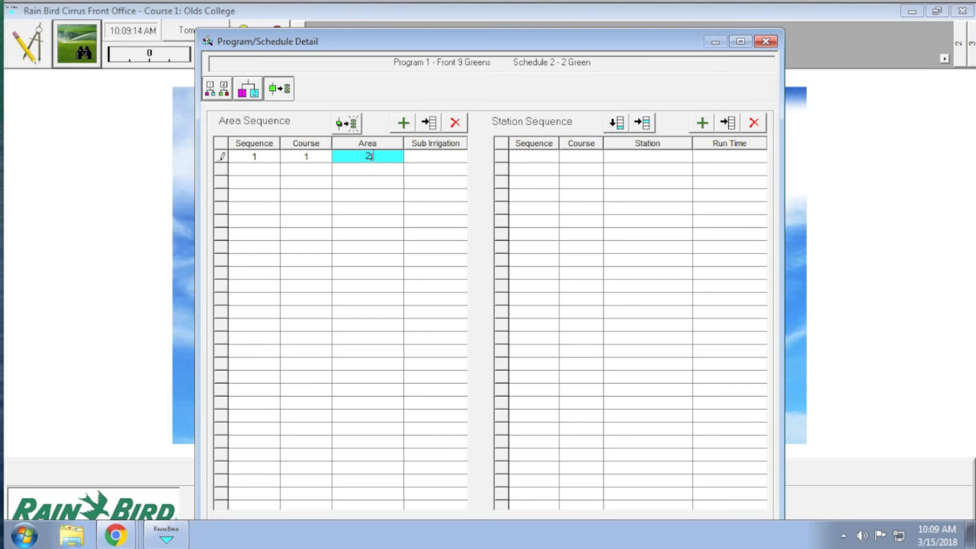
type("G")
key("Tab")
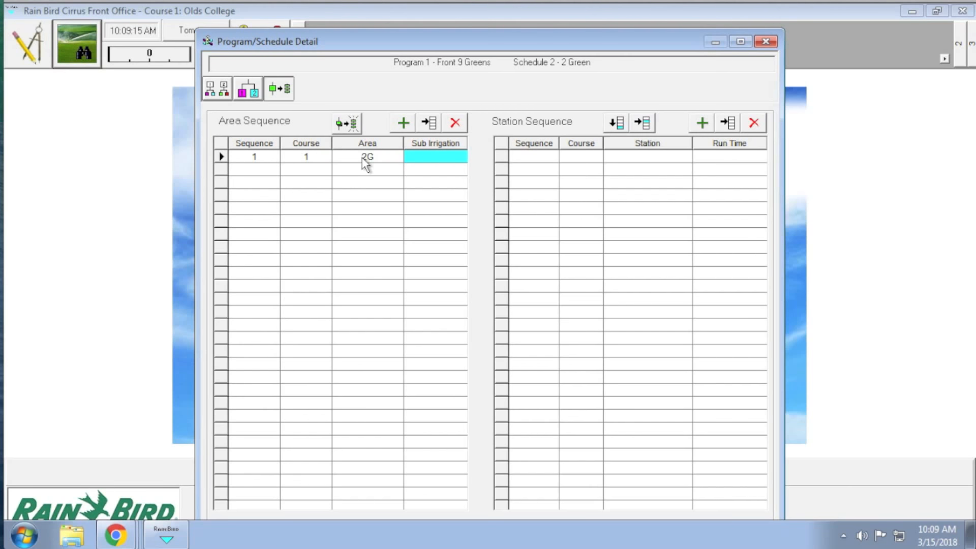
left_click(349, 124)
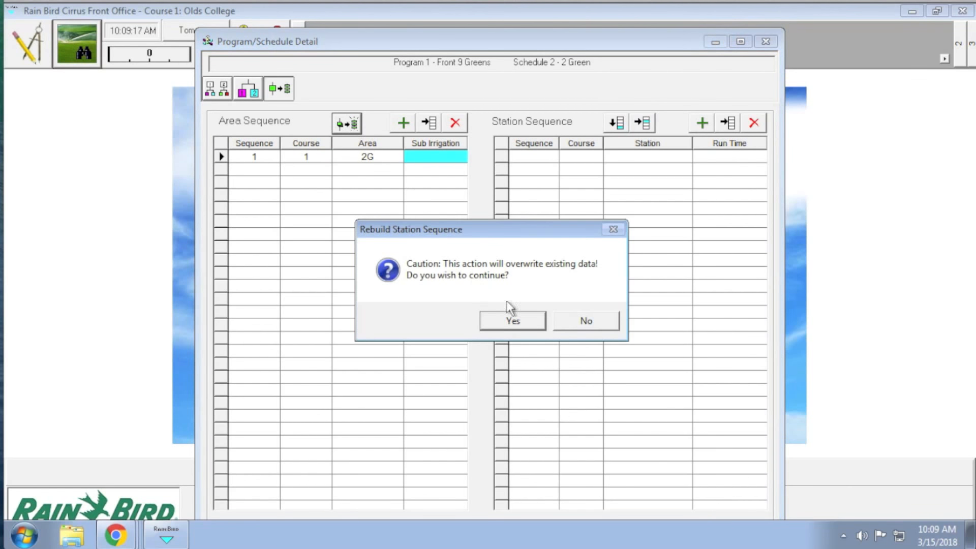
left_click(524, 324)
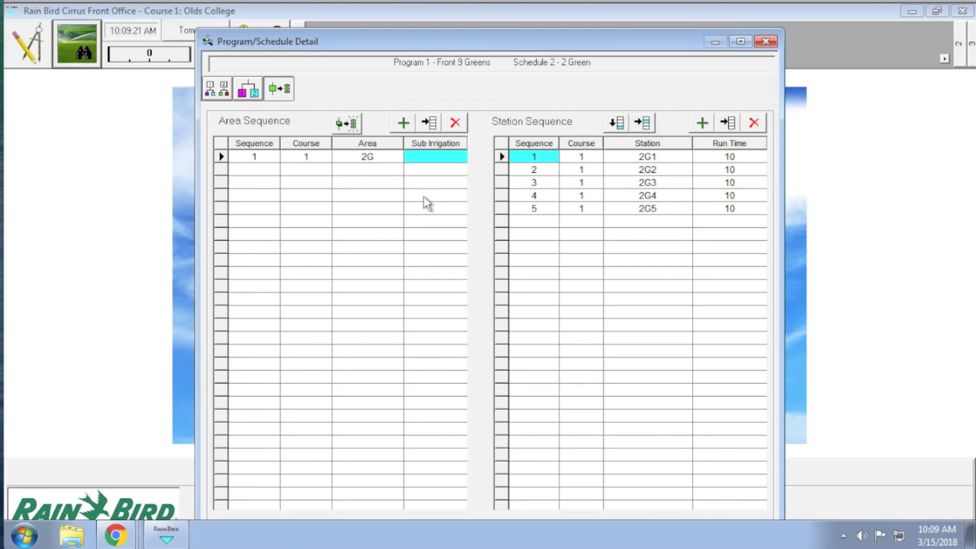
Add area 3G to the 3 Green schedule's area sequence and rebuild its station sequence from that area.
left_click(243, 92)
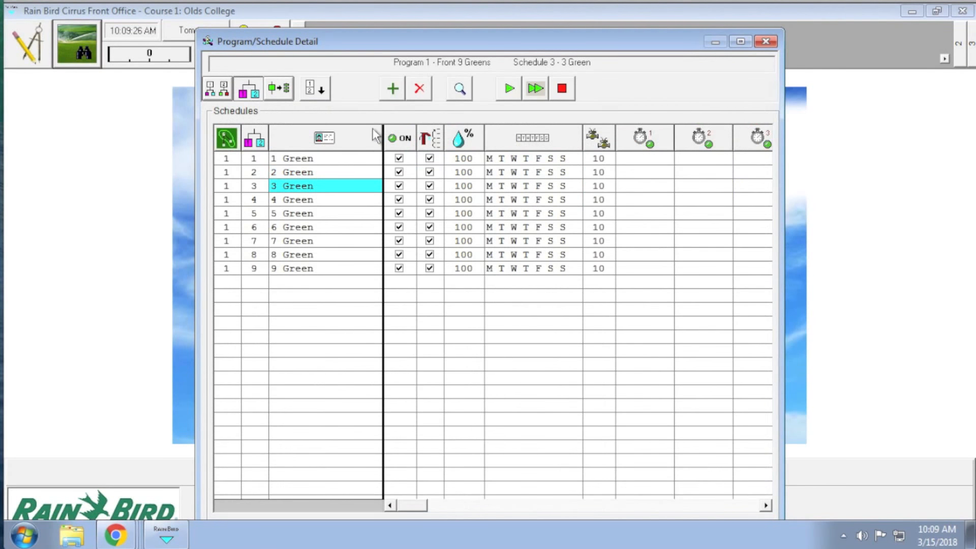
left_click(278, 89)
left_click(404, 124)
left_click(370, 157)
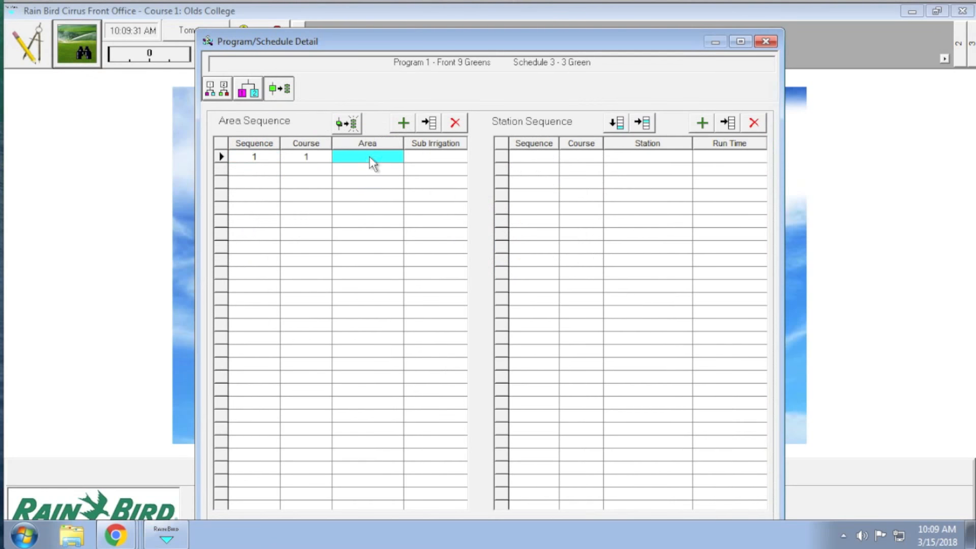
type("3G")
key("Tab")
left_click(347, 124)
left_click(502, 322)
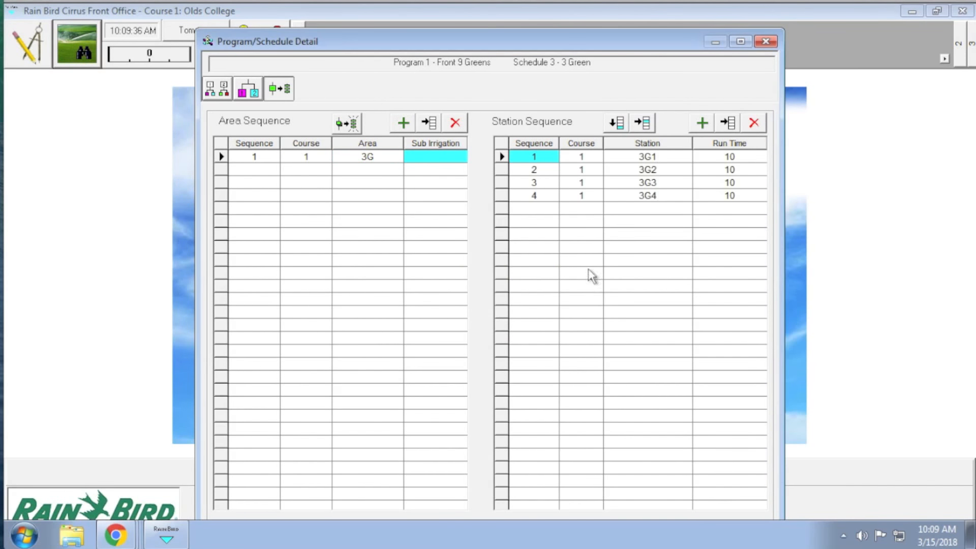
Open the area and station sequences of the 4 Green schedule.
left_click(253, 94)
left_click(300, 200)
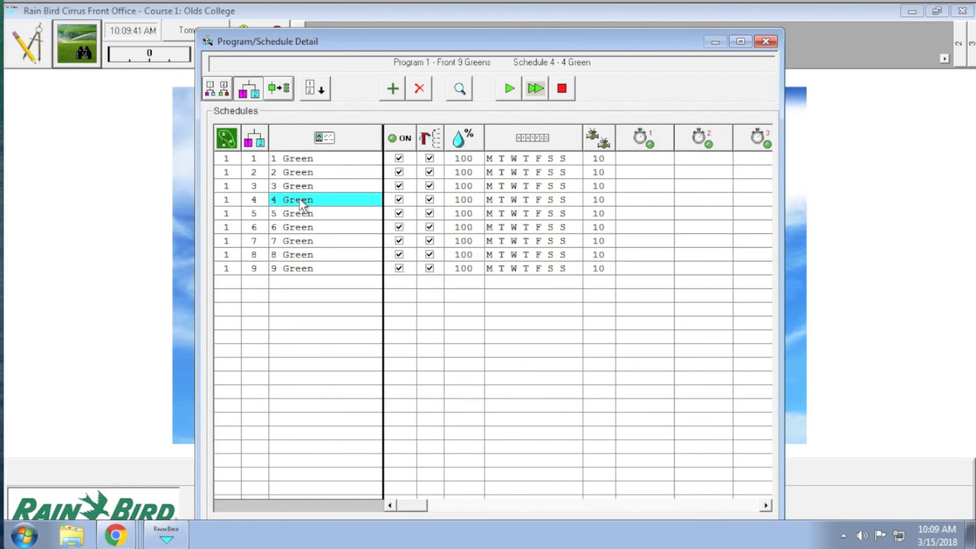
left_click(281, 91)
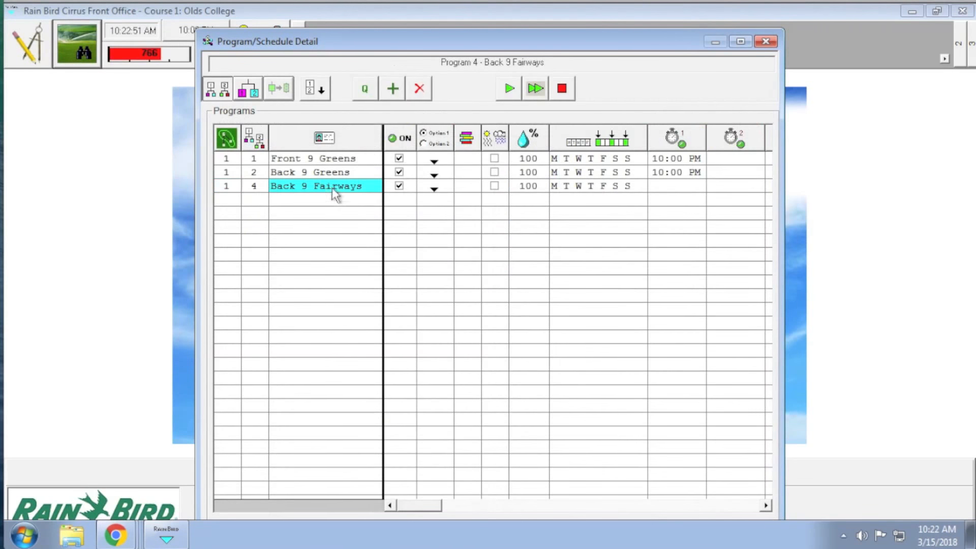
Delete the Back 9 Fairways program from the program list.
left_click(419, 88)
left_click(514, 323)
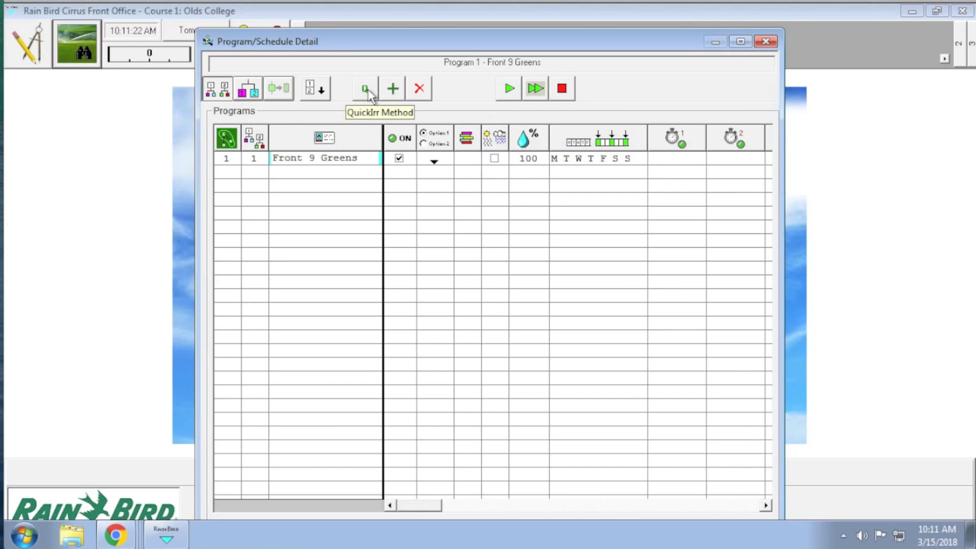
Start a new program with the QuickIrr method and name it Back 9 Greens.
left_click(368, 93)
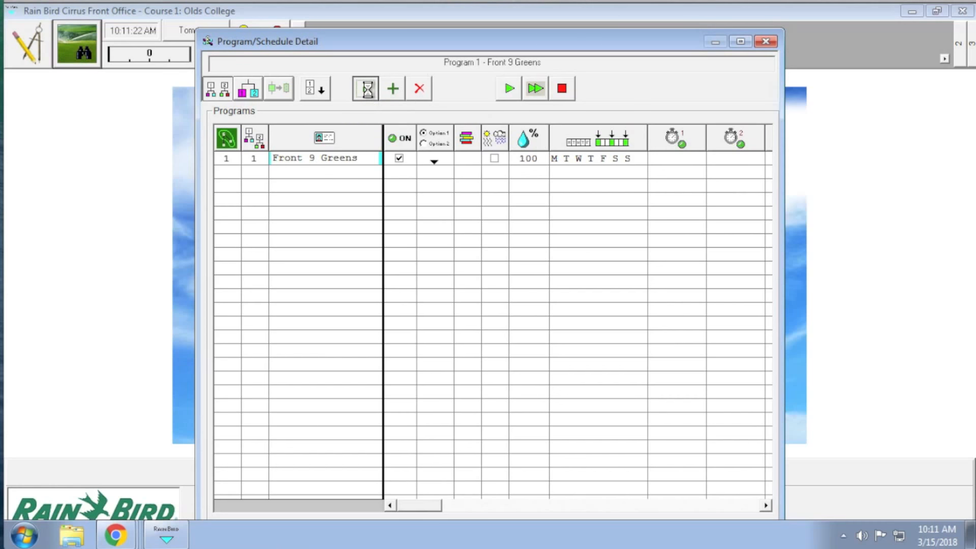
left_click(368, 93)
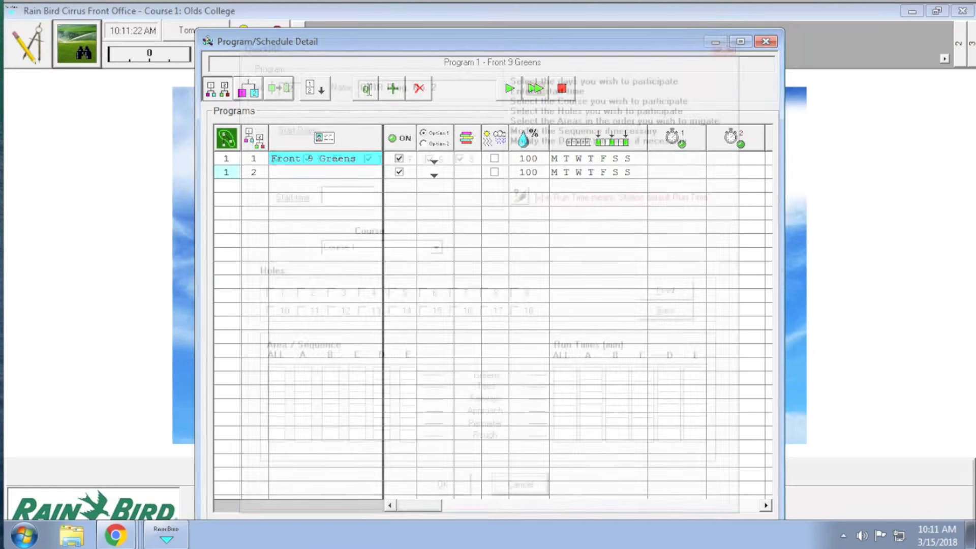
type("Back Nine Greens")
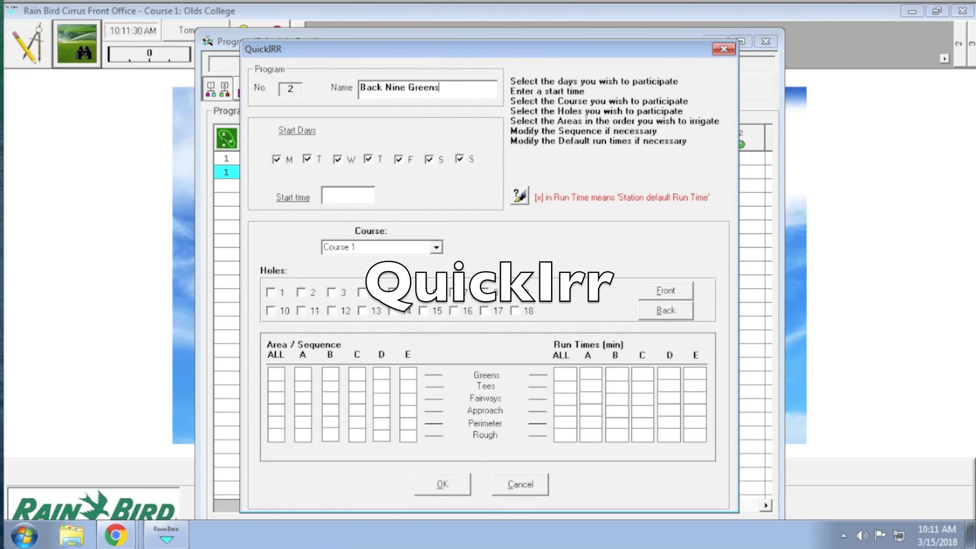
left_click(405, 89)
key("BackSpace")
key("BackSpace")
key("BackSpace")
key("BackSpace")
type("9")
Include holes 10 to 18, set all Greens areas to sequence 1 with station default run times, and create the program.
left_click(666, 309)
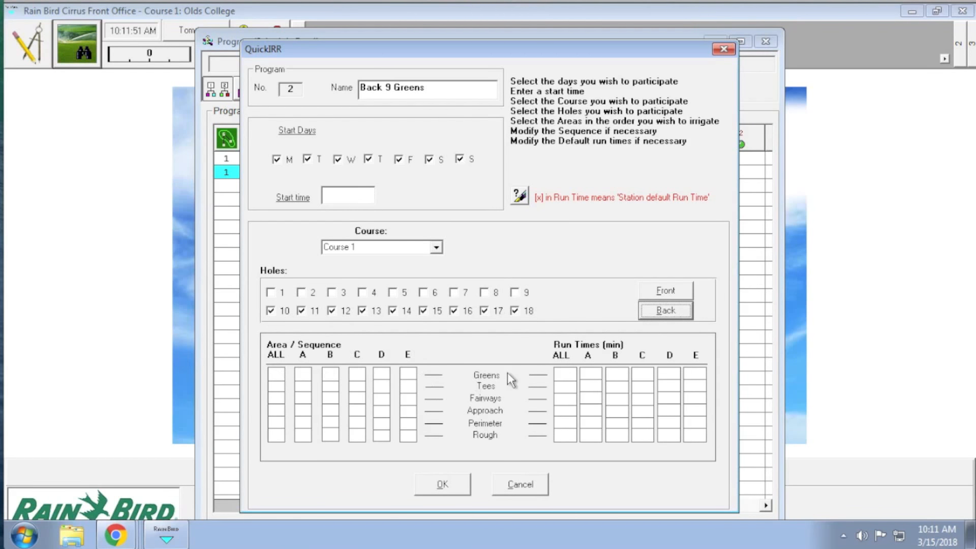
left_click(277, 374)
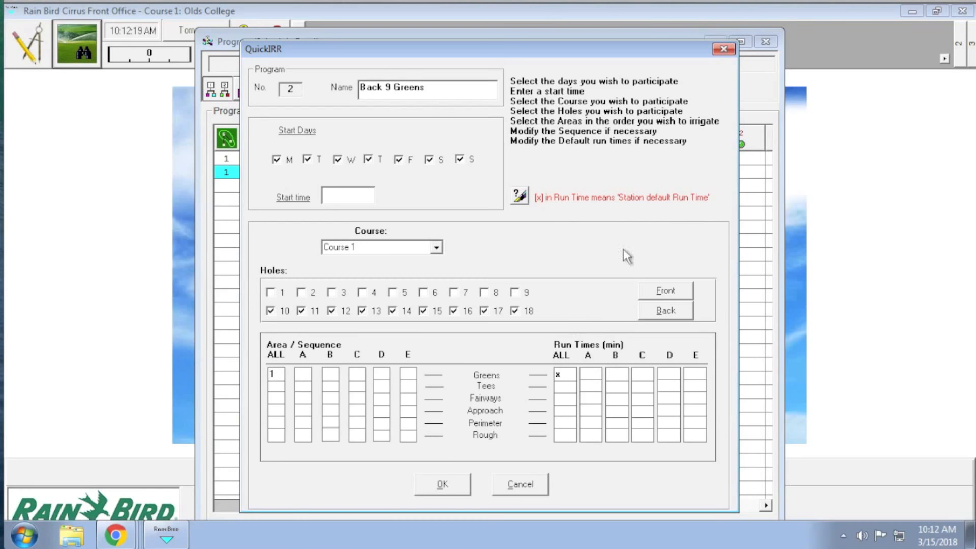
left_click(446, 488)
Examine the Back 9 Greens program's schedules and the area and station sequences for holes 10 and 11.
left_click(321, 172)
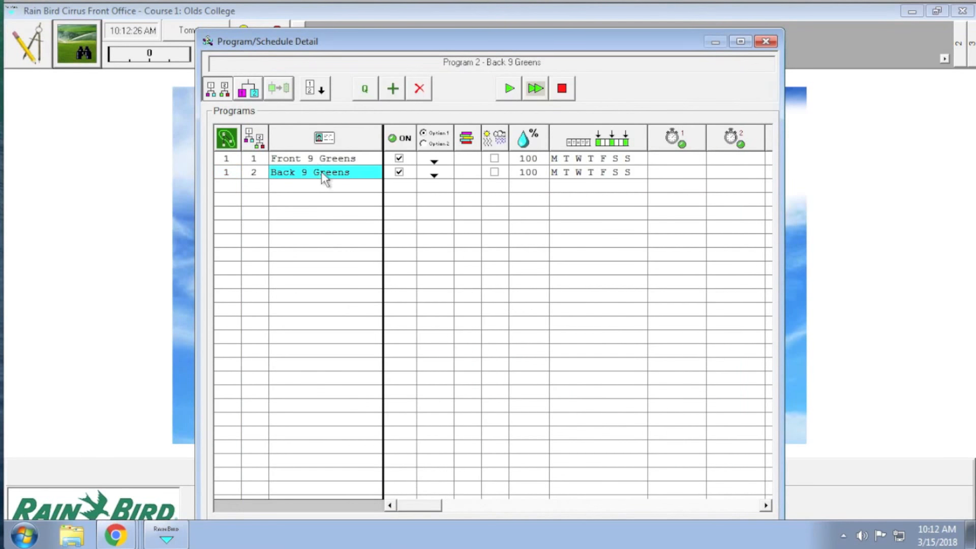
left_click(248, 89)
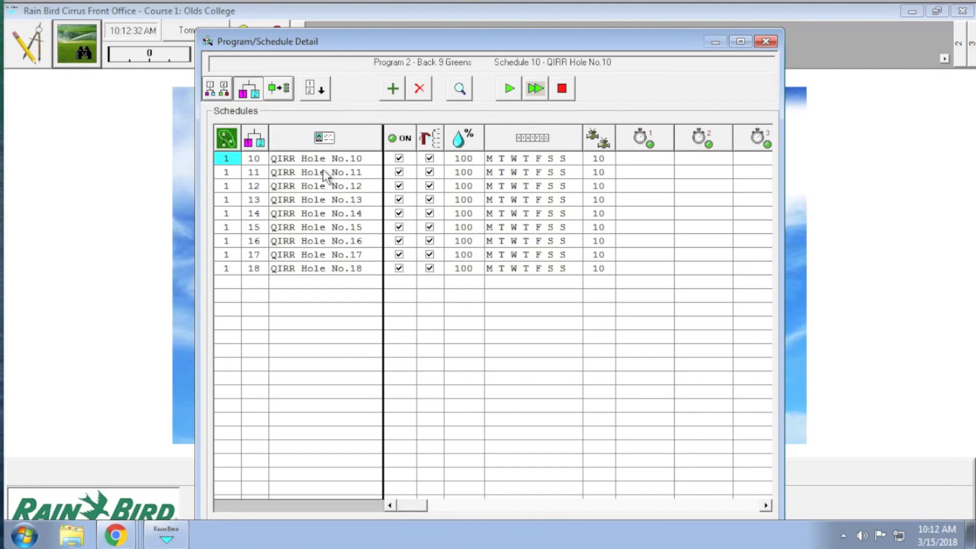
left_click(282, 90)
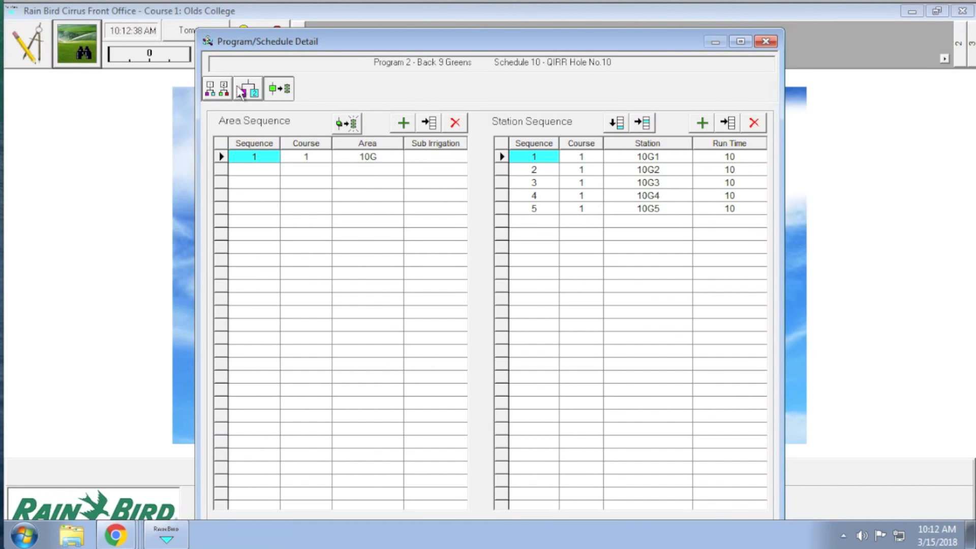
left_click(238, 89)
left_click(230, 173)
left_click(279, 92)
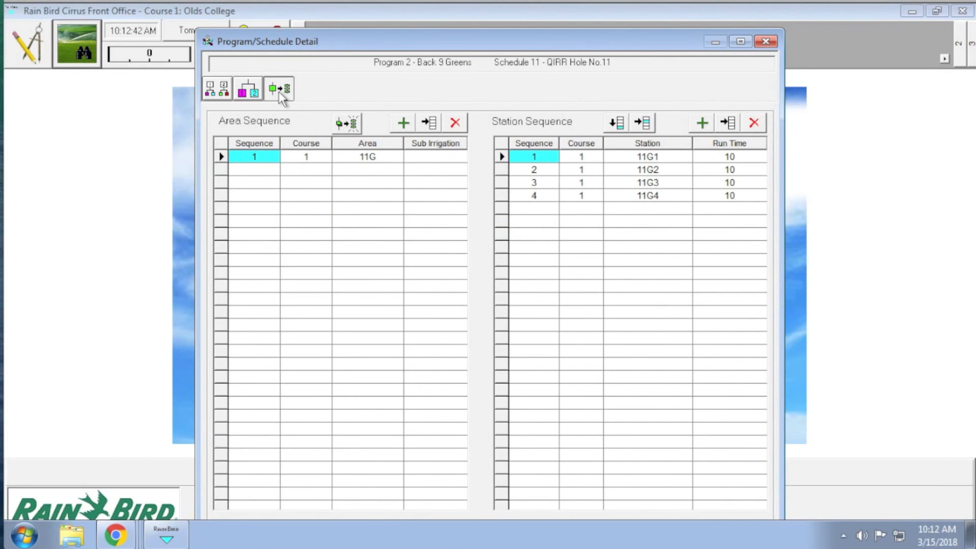
left_click(247, 88)
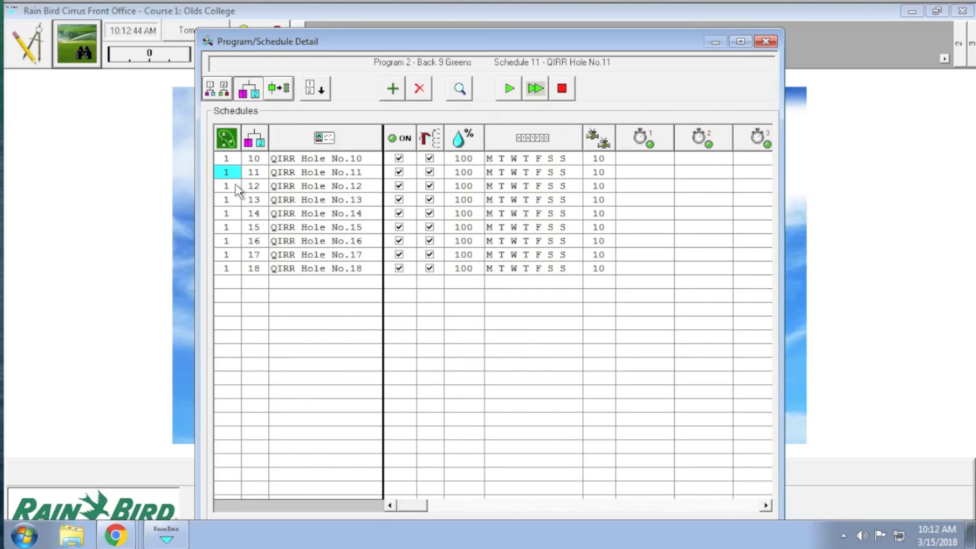
left_click(235, 185)
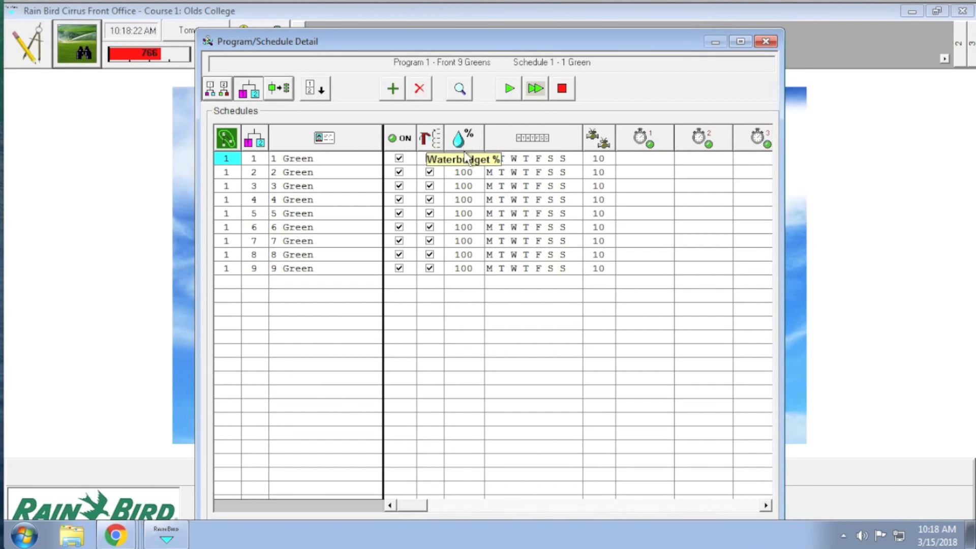
Set the base water budget adjustment of the 1 Green schedule to 50%.
left_click(463, 158)
left_click(477, 158)
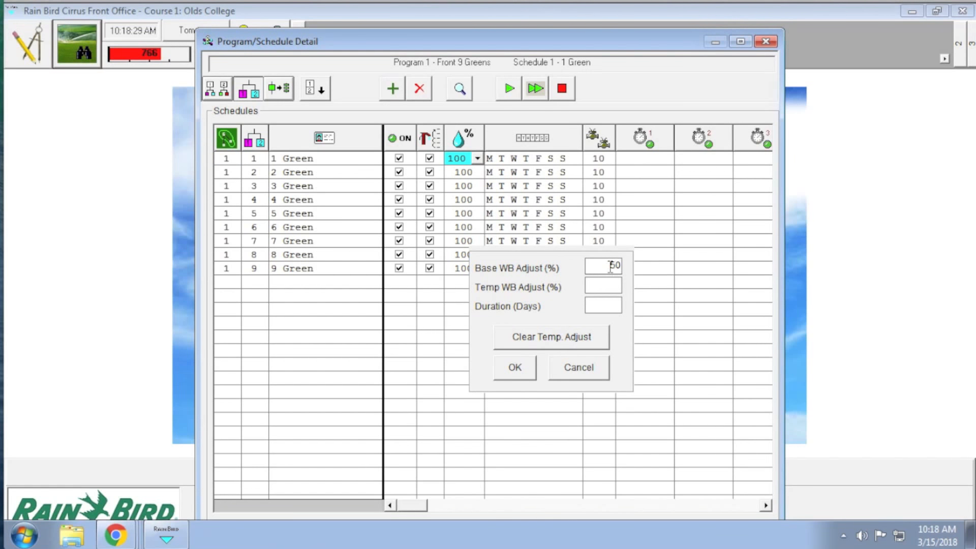
left_click(514, 367)
Set the first start time of both the Front 9 Greens and Back 9 Greens programs to 10:00 PM.
type(":00p")
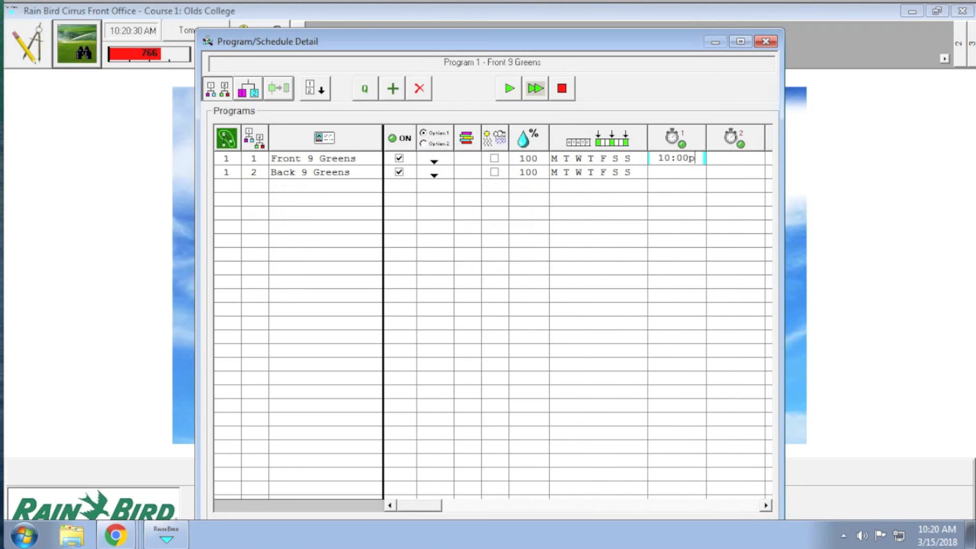
left_click(675, 178)
type("10:00p")
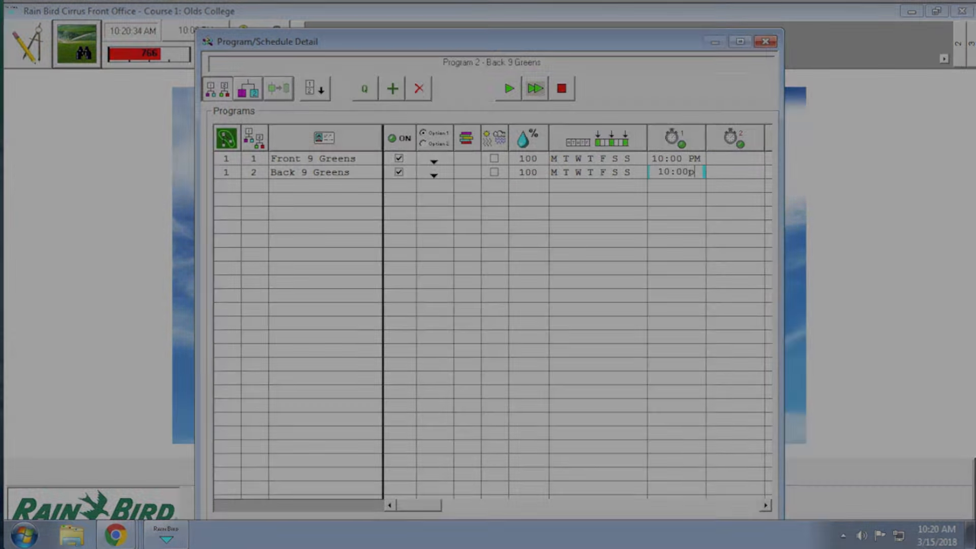